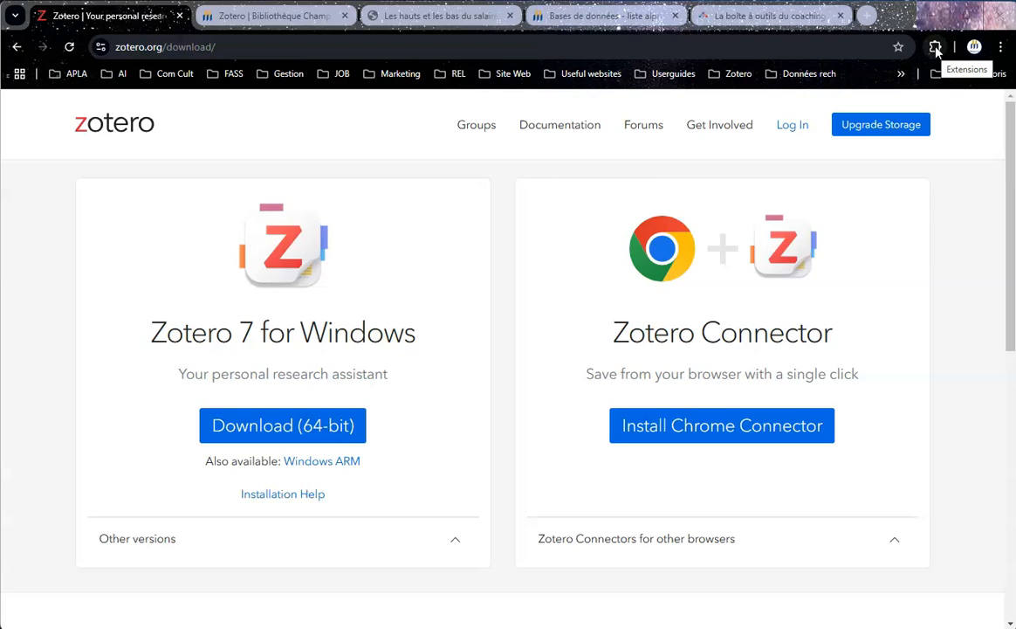
Pin the Zotero Connector extension in Chrome, and make it visible in the Edge toolbar as well.
click(935, 48)
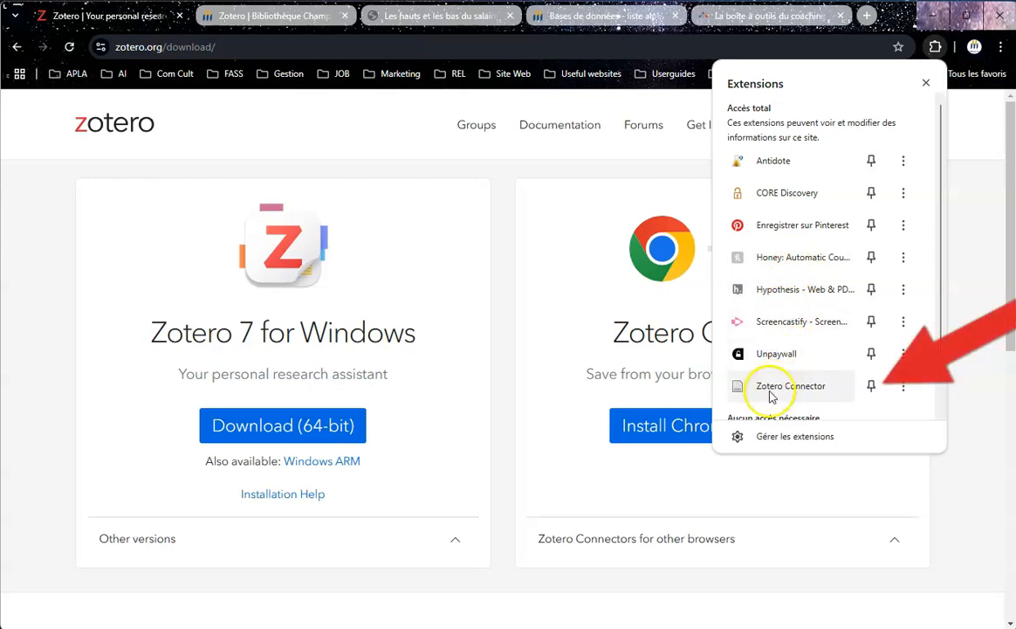
click(871, 386)
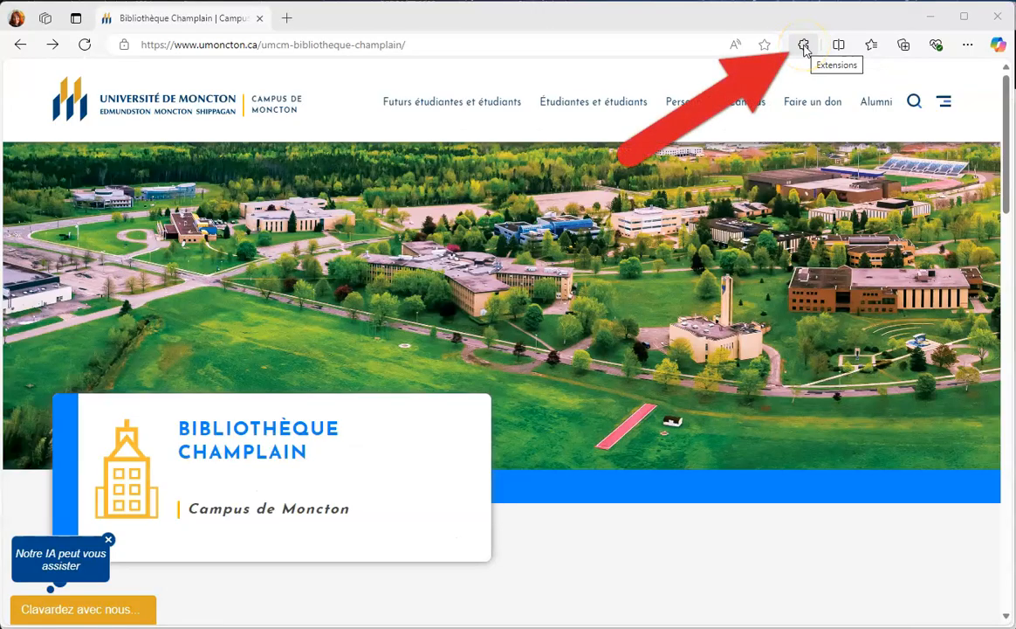
click(804, 45)
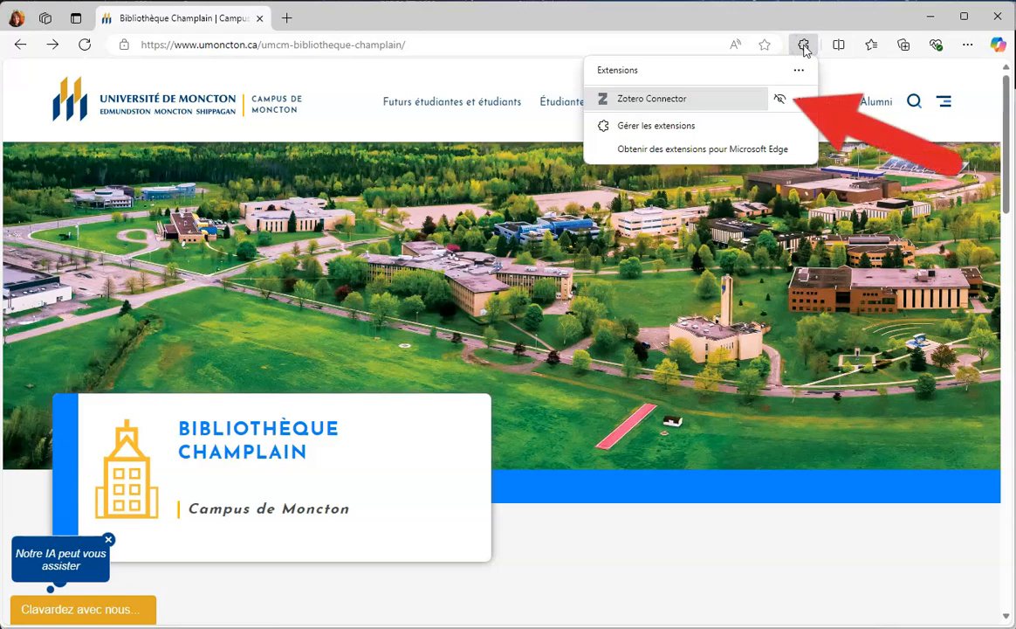
click(779, 102)
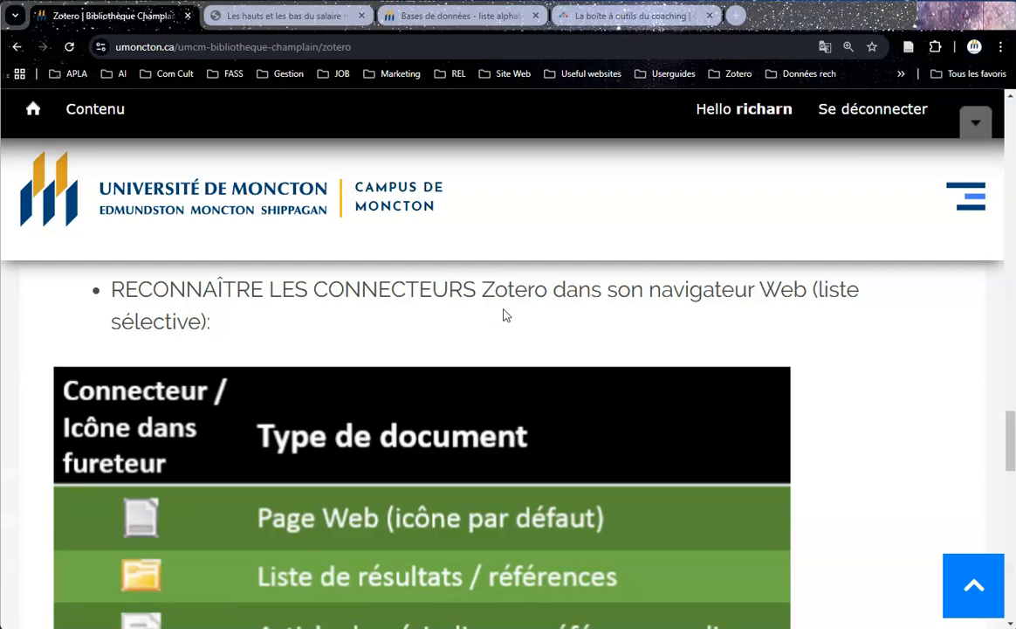
Search the Bibliothèque Champlain catalogue for "coaching".
scroll(504, 315, down, 3)
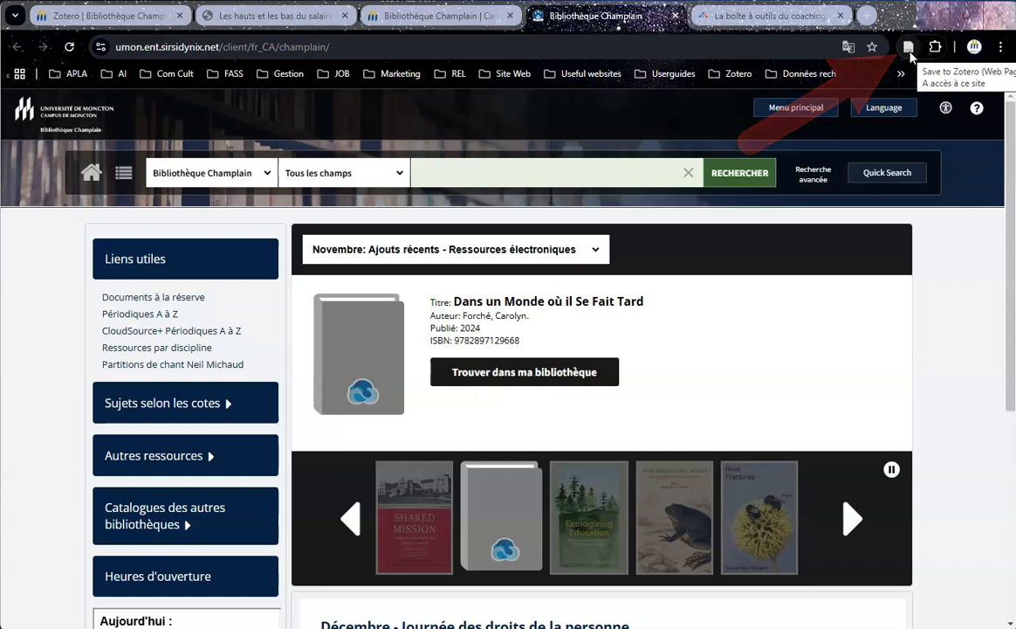
click(459, 170)
text(coaching)
key(Return)
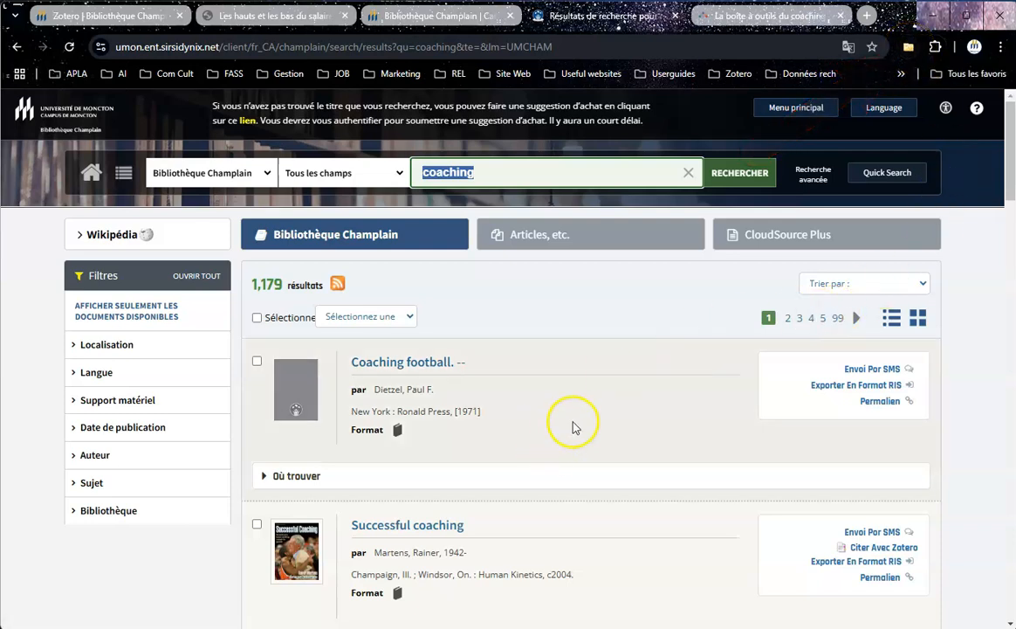
Open the details of the book "Coaching football" and save only that item to the Coaching collection with the Zotero Connector.
click(401, 365)
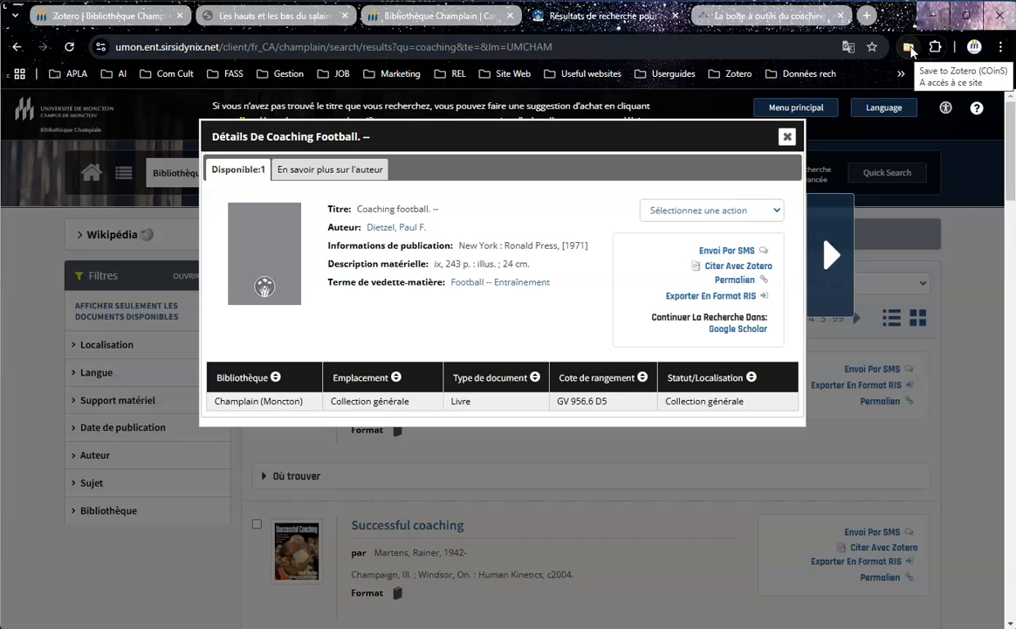
click(909, 47)
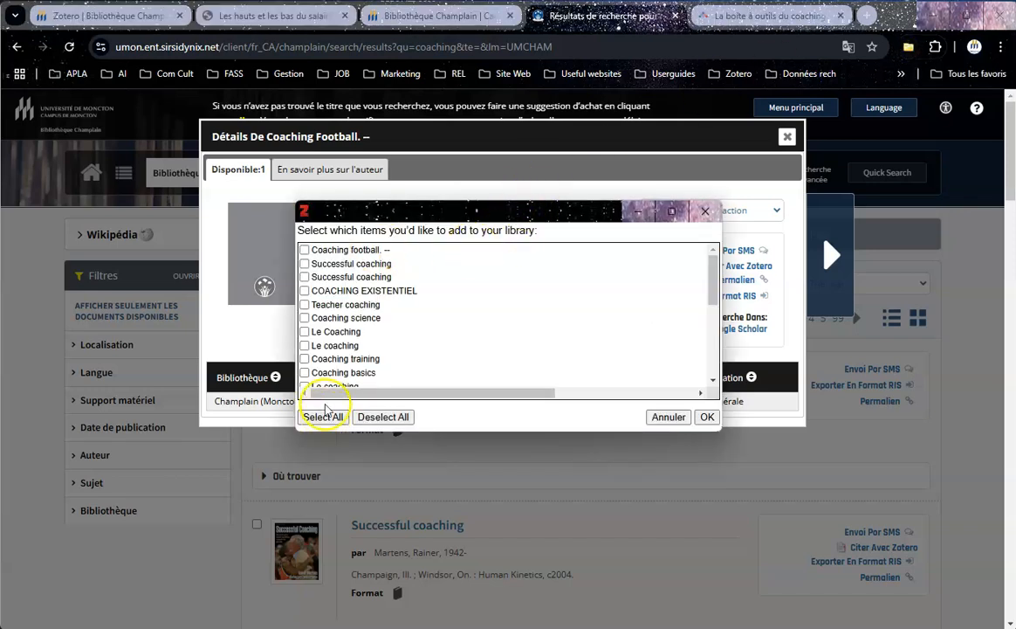
click(304, 251)
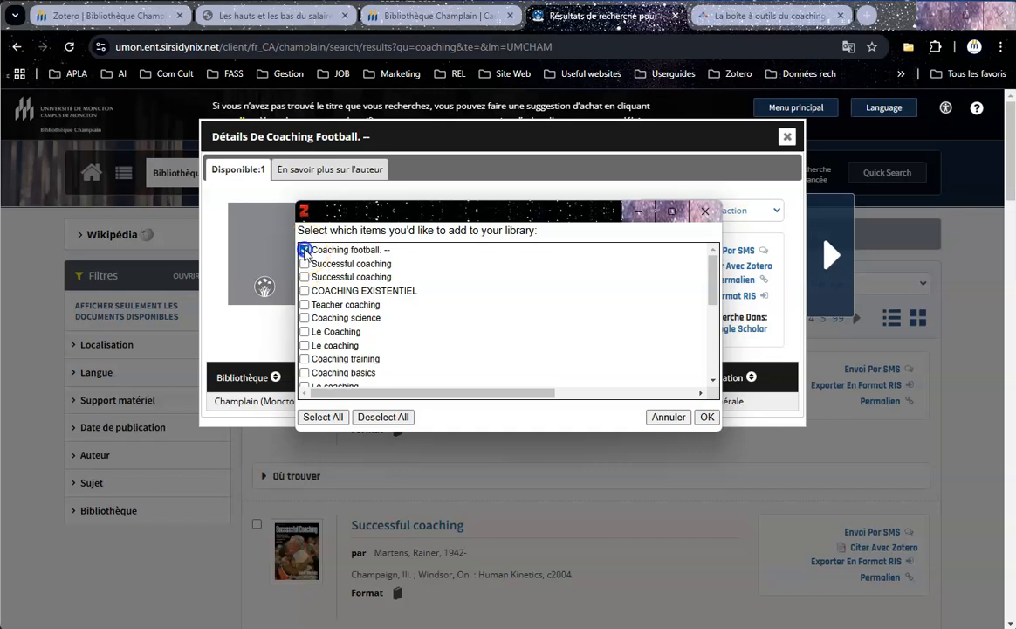
click(708, 418)
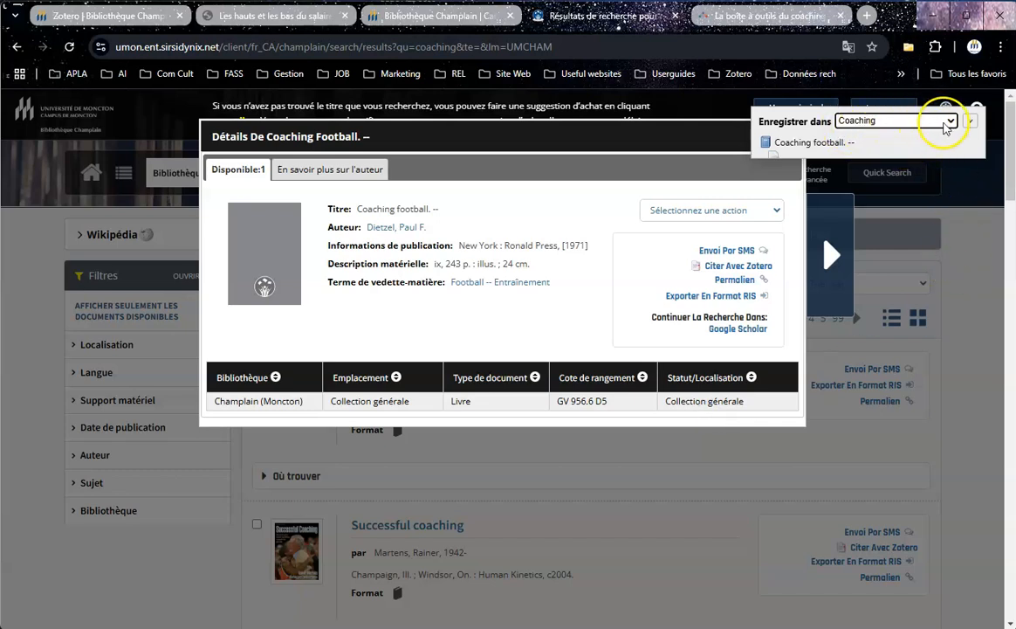
click(949, 125)
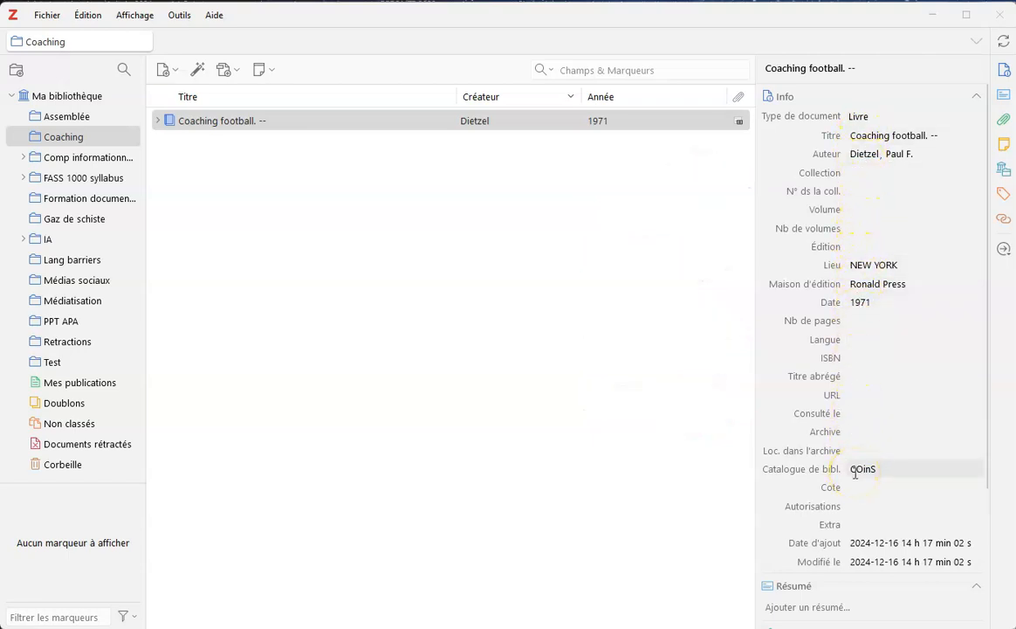
Examine the page count, language, edition and number-of-volumes fields in the saved book's Zotero record.
click(854, 319)
click(851, 338)
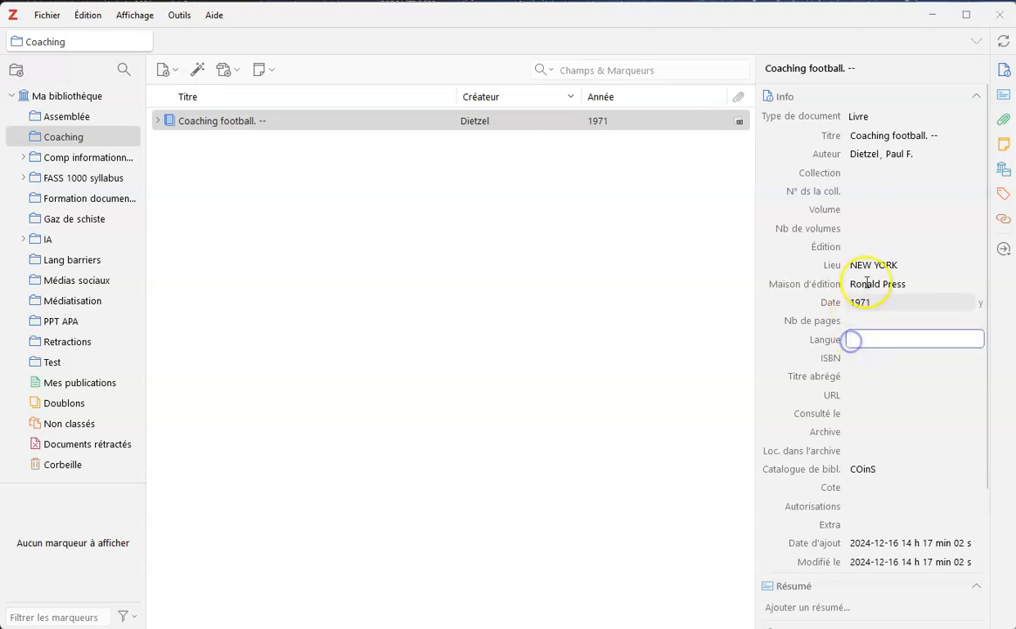
click(855, 247)
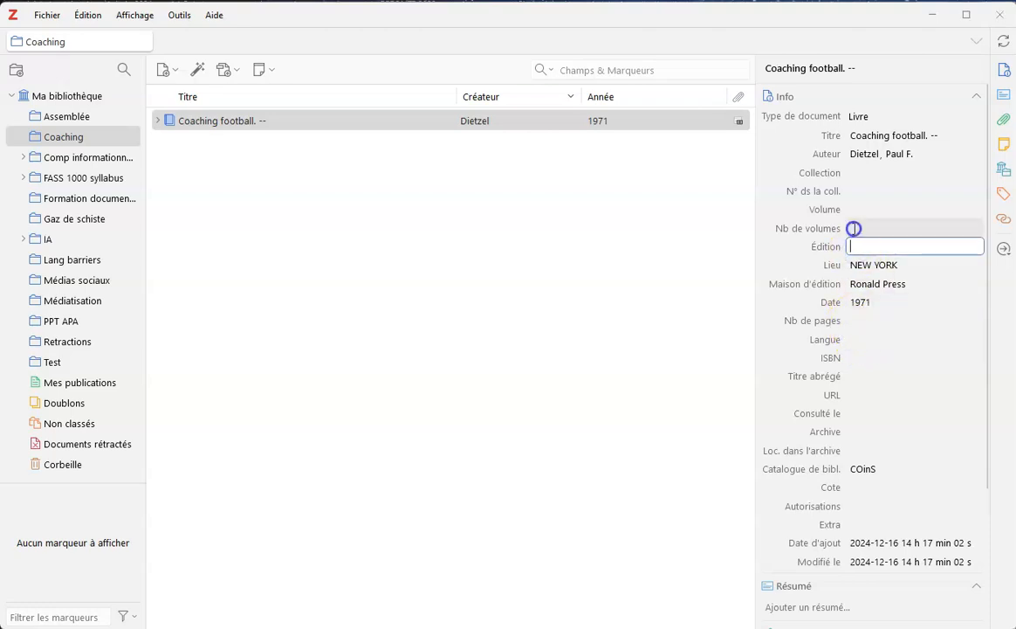
click(854, 228)
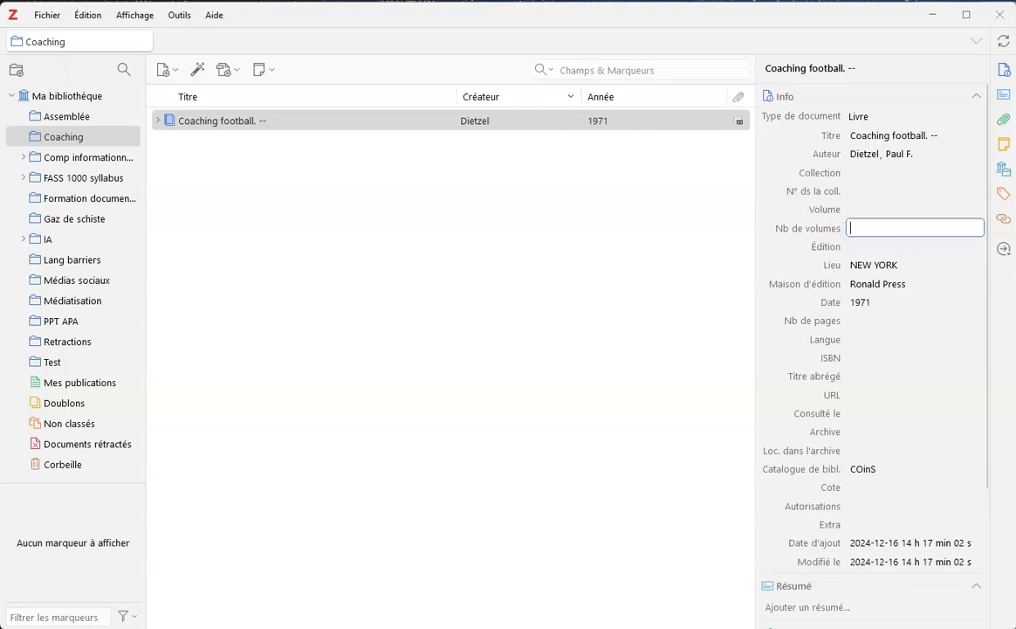
Save the Cairn book "La boîte à outils du coaching" and its chapter "Outil 2. La troisième écoute" to Zotero from the browser.
key(alt+Tab)
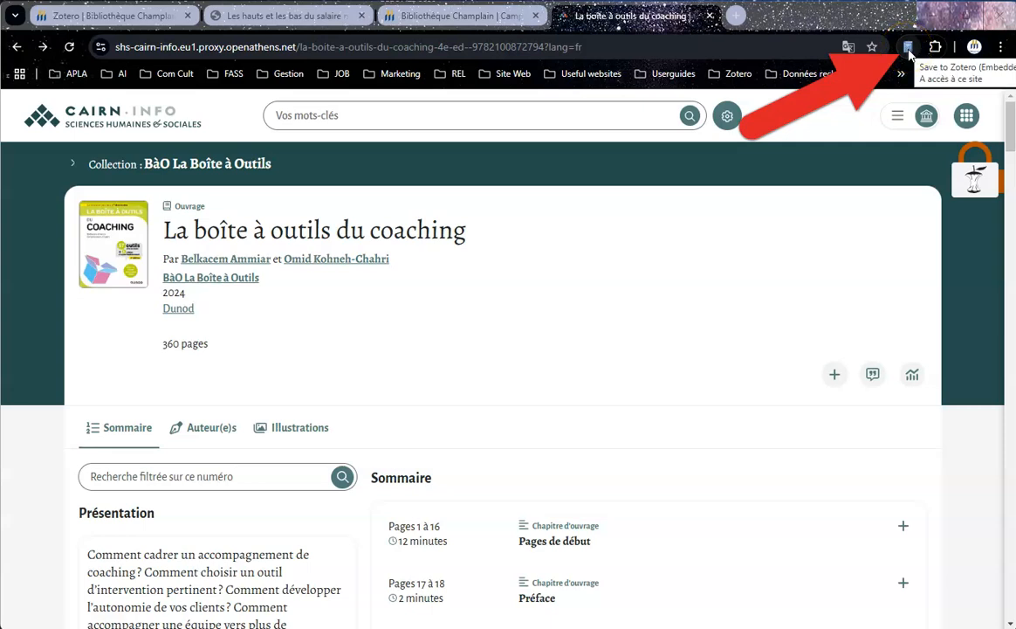
click(908, 49)
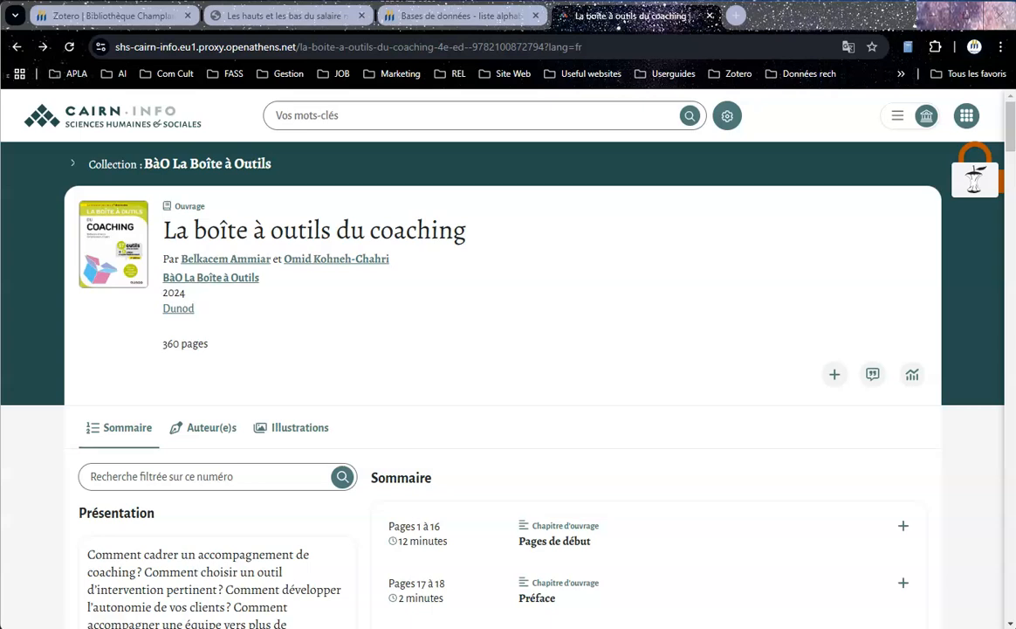
scroll(569, 420, down, 3)
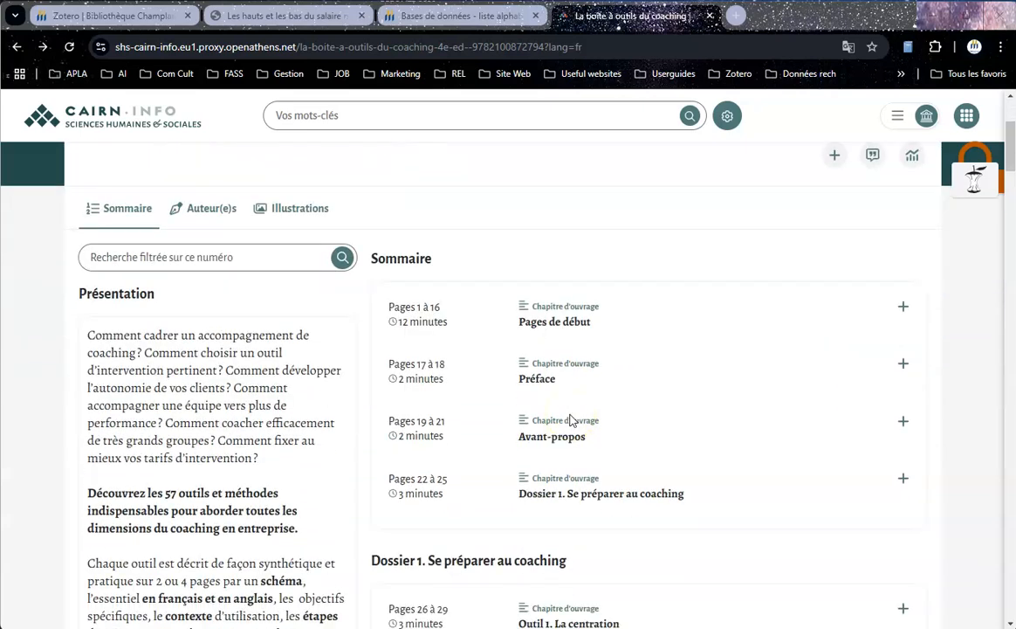
scroll(569, 420, down, 4)
click(576, 381)
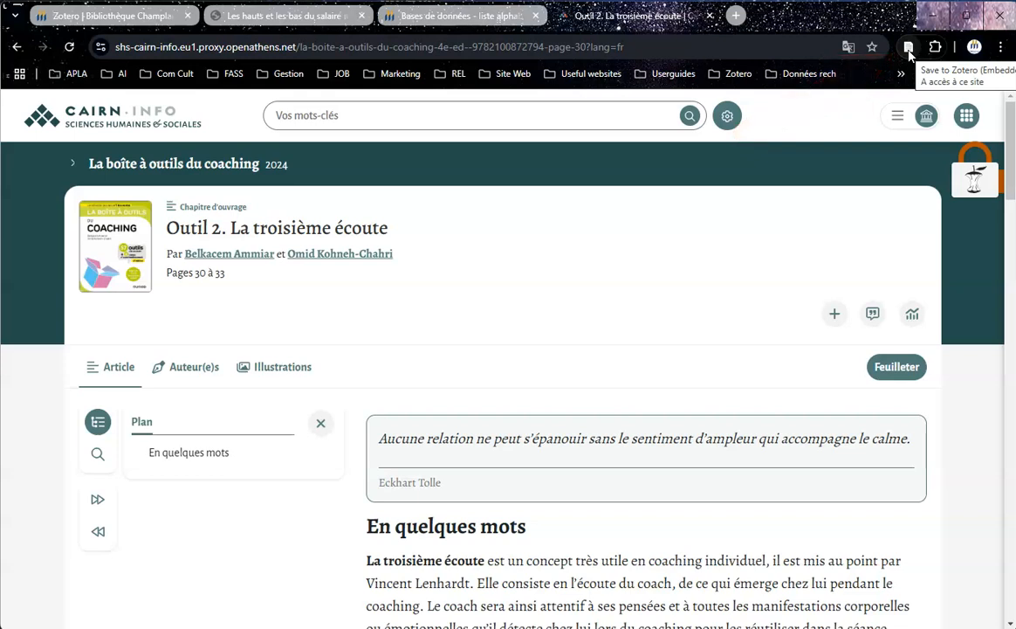
click(909, 48)
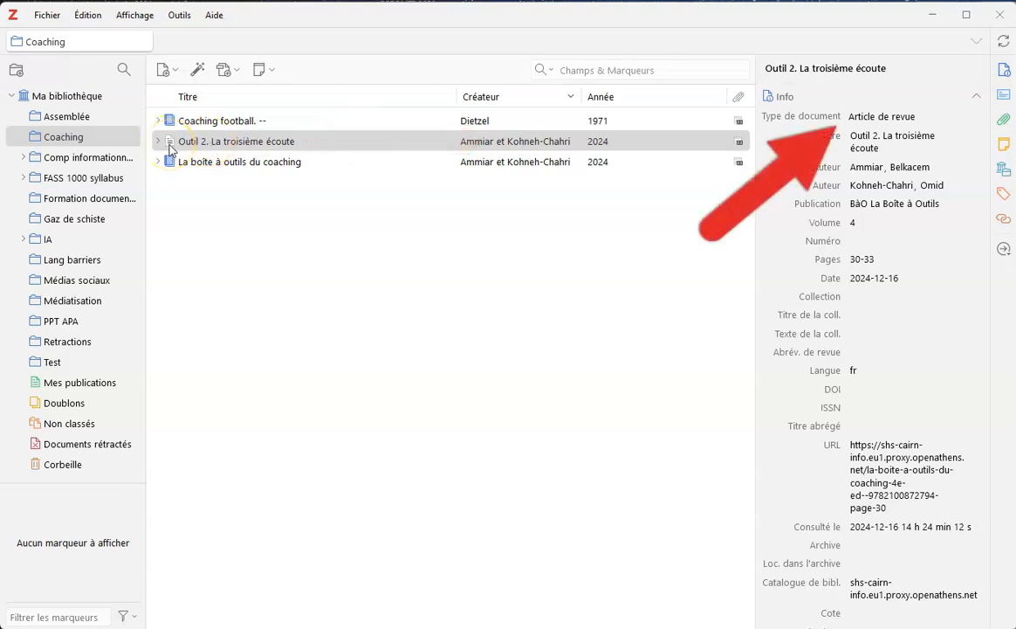
Change the document type of "Outil 2. La troisième écoute" to Chapitre de livre in Zotero.
click(909, 116)
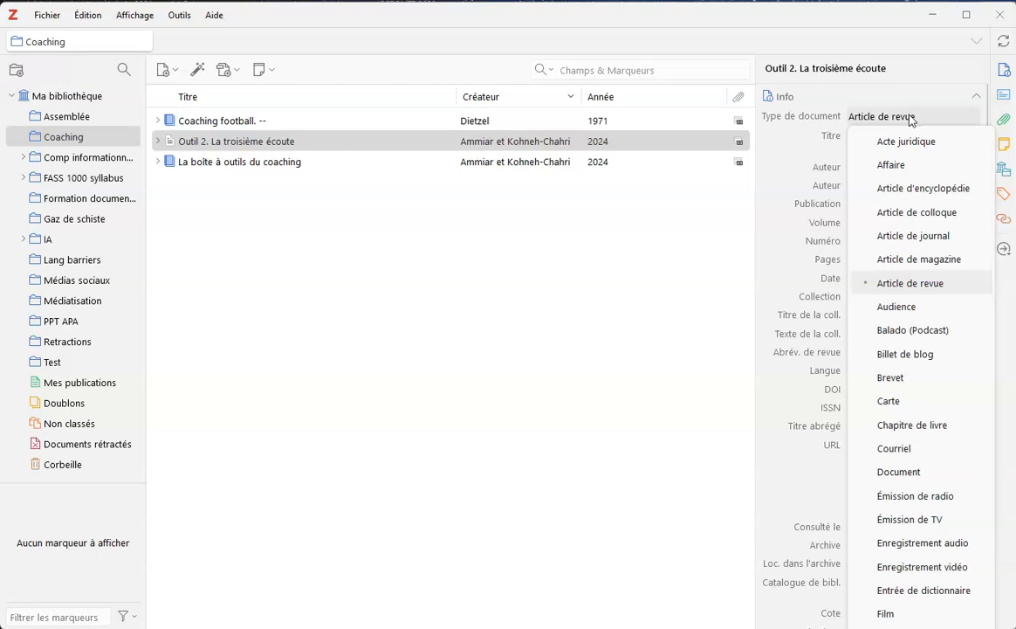
click(911, 426)
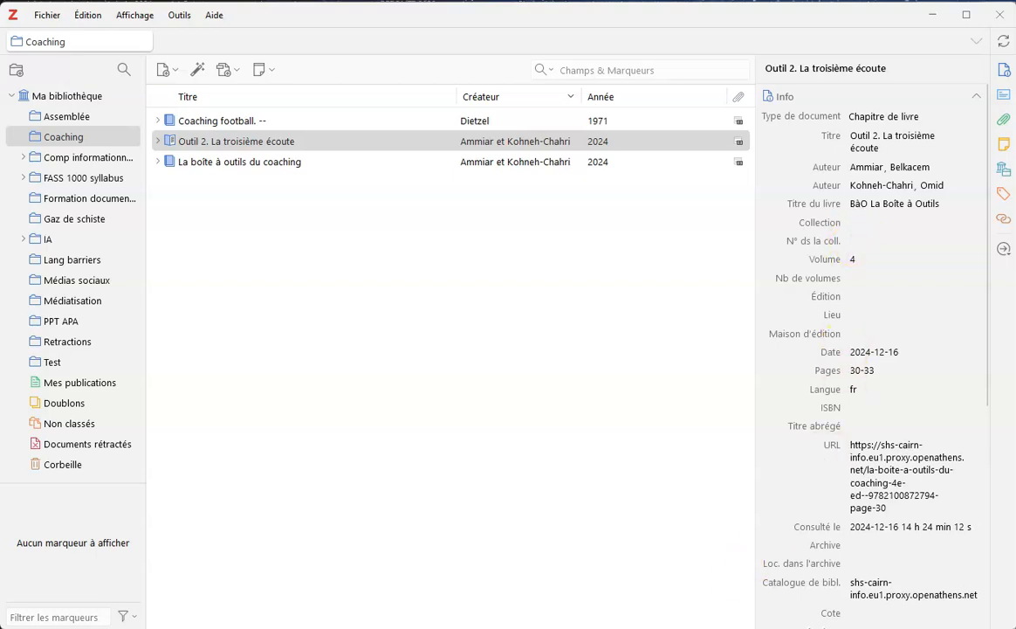
Save the Érudit article "Proposition d'une clarification du concept de coaching" to the Coaching collection and check its attachments in Zotero.
key(alt+Tab)
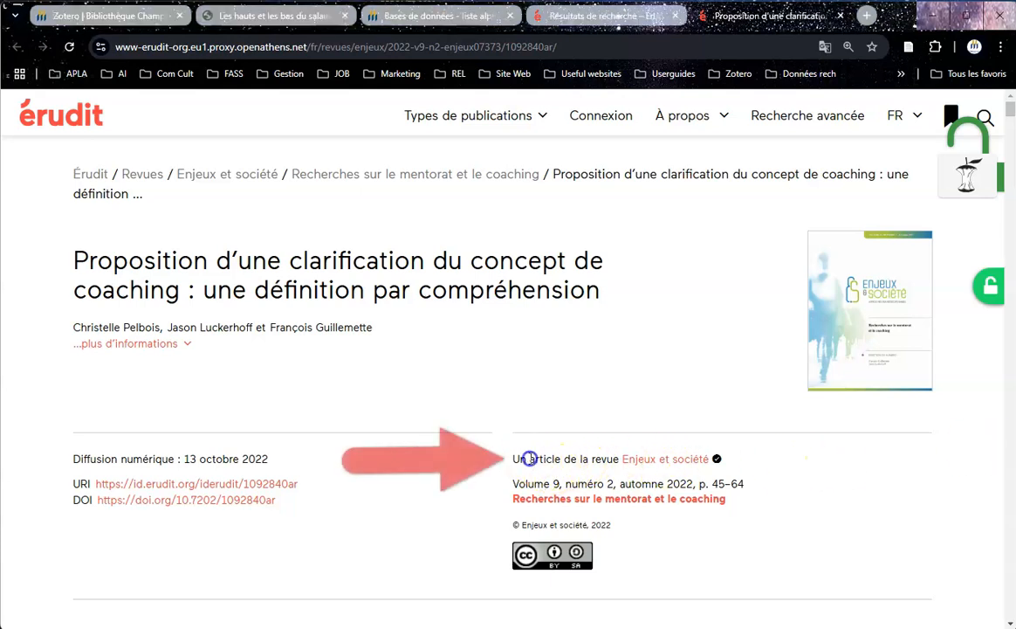
drag(530, 458, 603, 457)
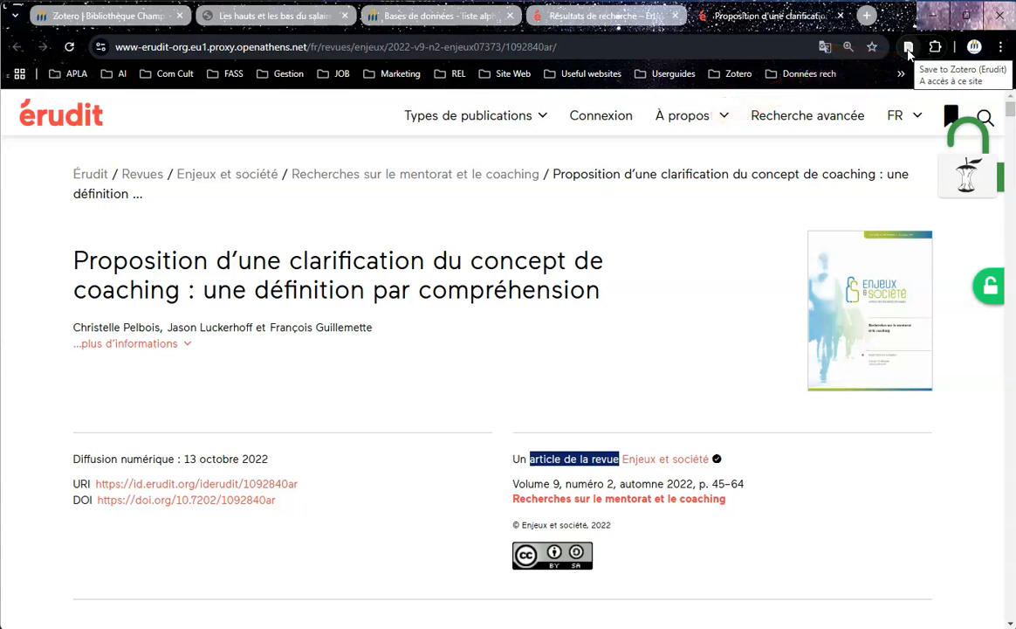
scroll(696, 422, down, 5)
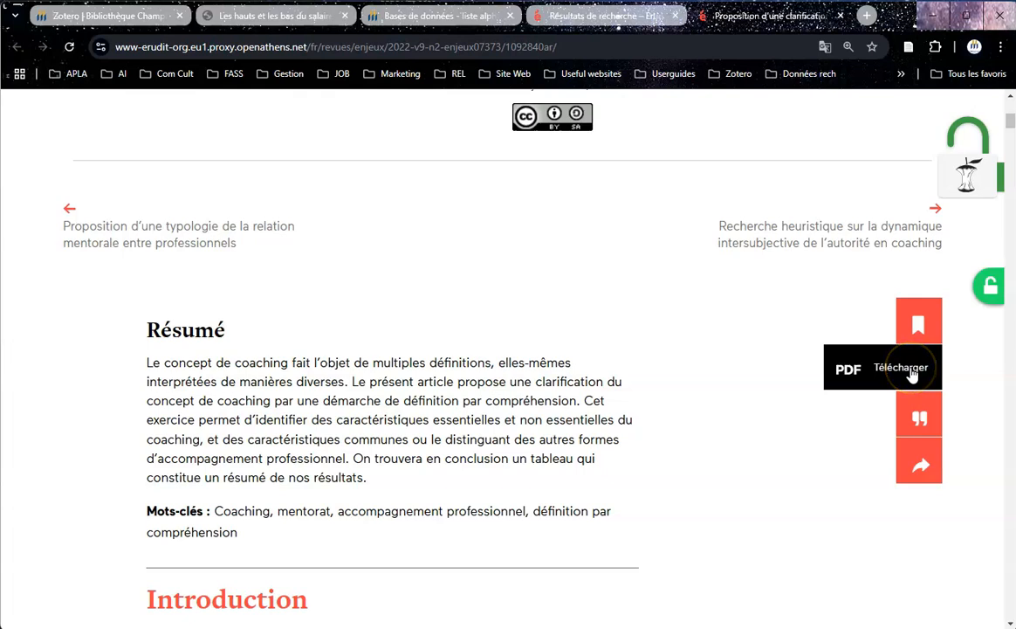
scroll(758, 377, up, 5)
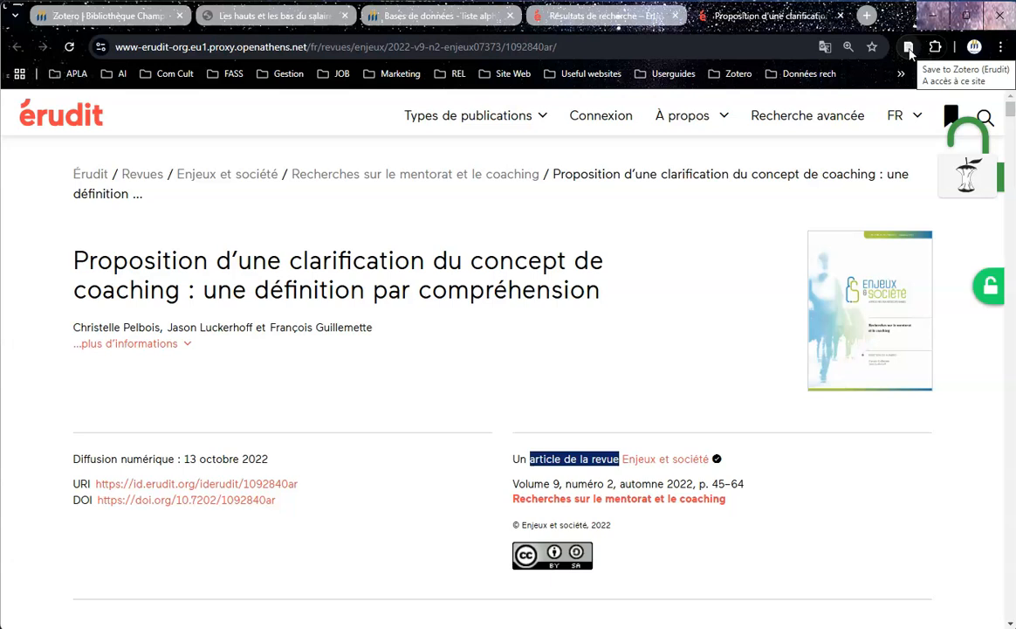
click(909, 48)
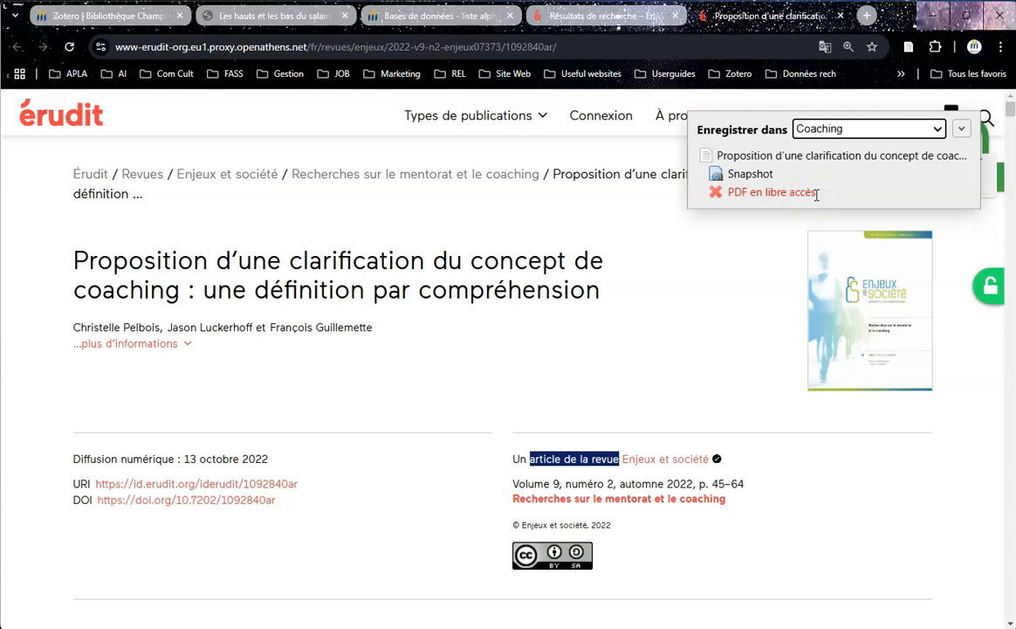
click(816, 196)
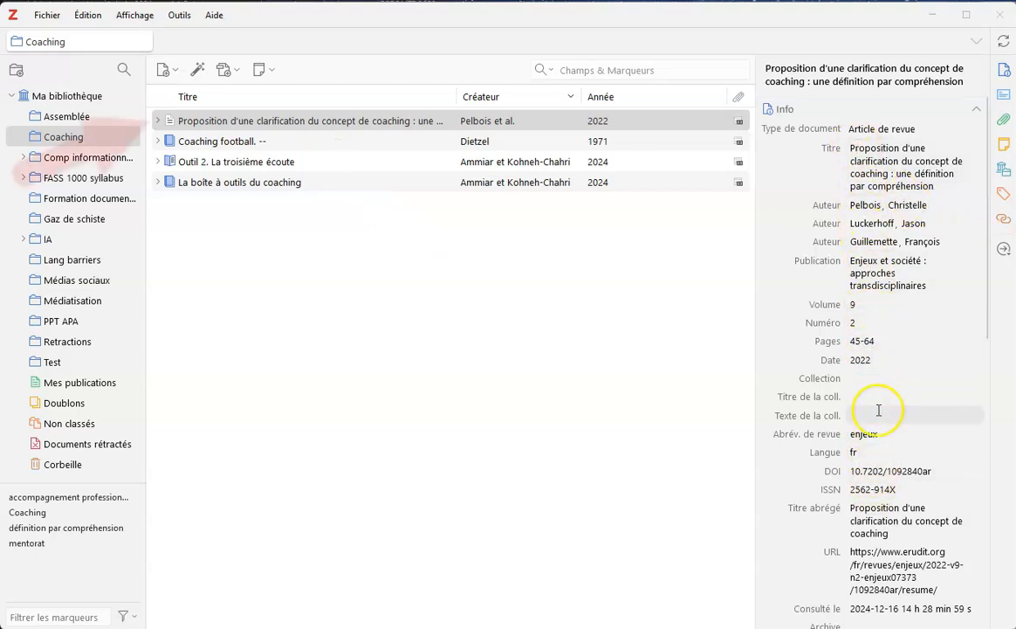
click(157, 121)
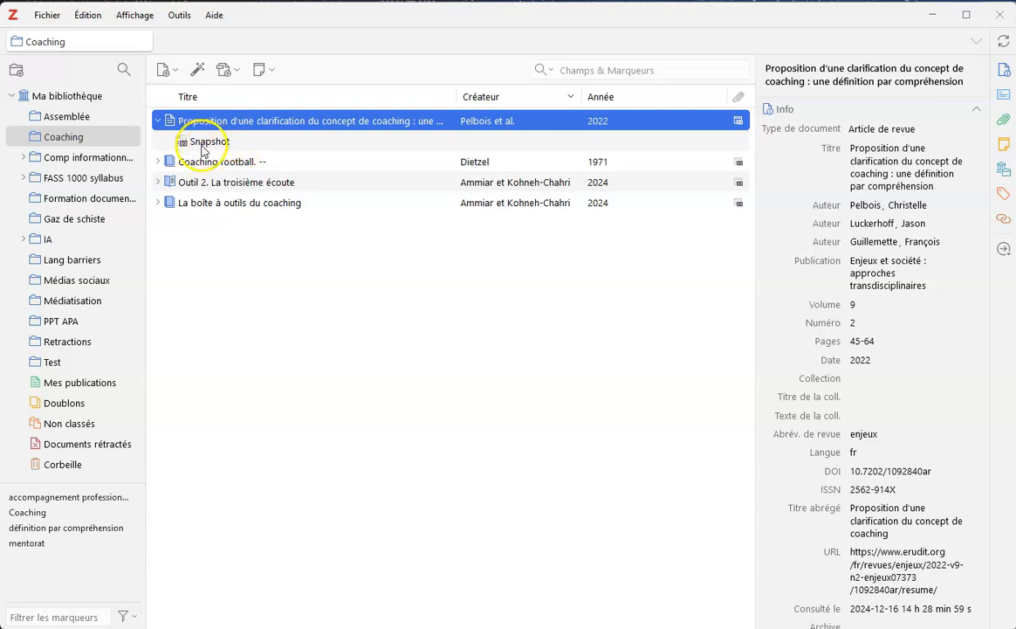
click(157, 120)
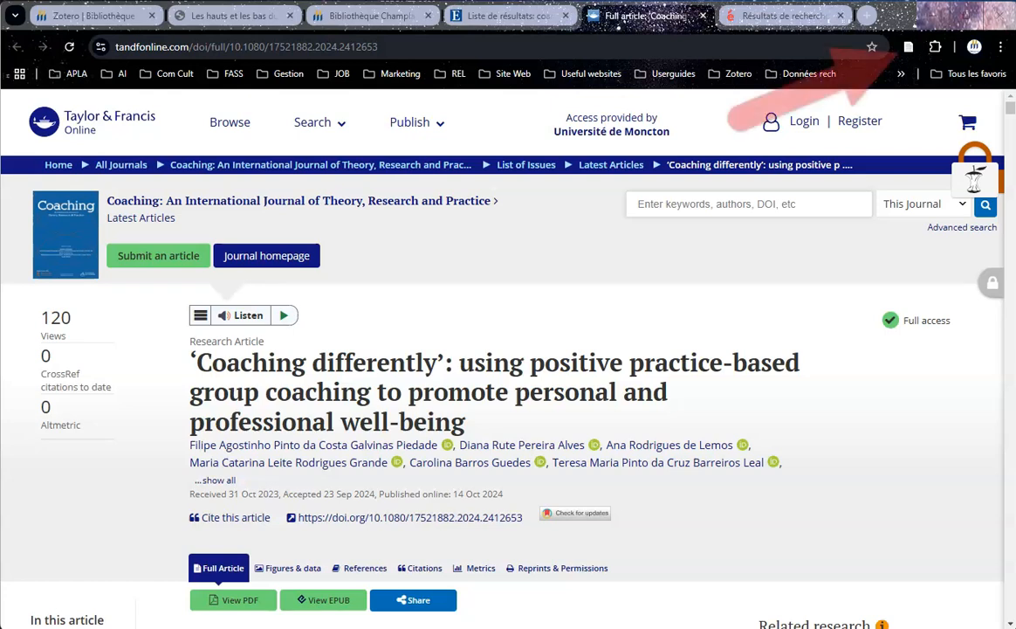
Save the Taylor & Francis article "'Coaching differently'" with the Zotero Connector and expand its attachments in Zotero.
click(908, 49)
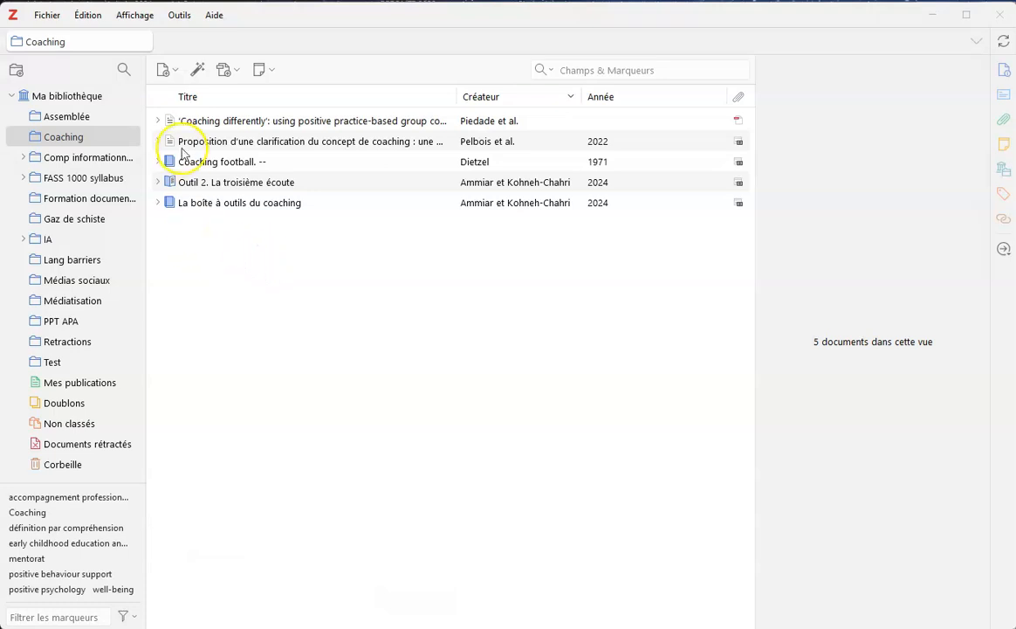
click(158, 122)
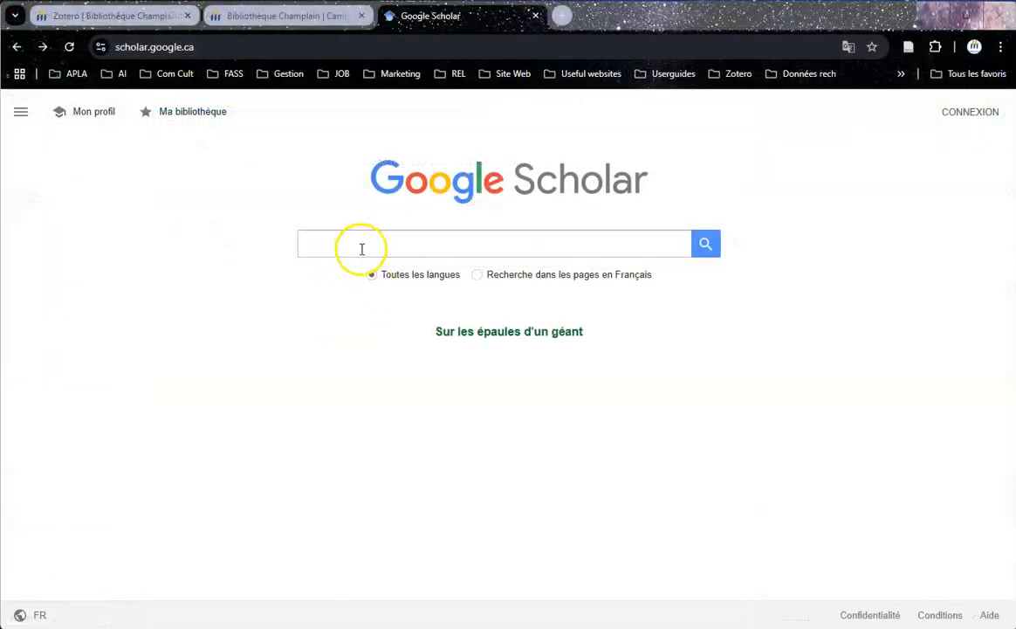
Search Google Scholar for "coaching<" and switch back to the Zotero library.
click(363, 245)
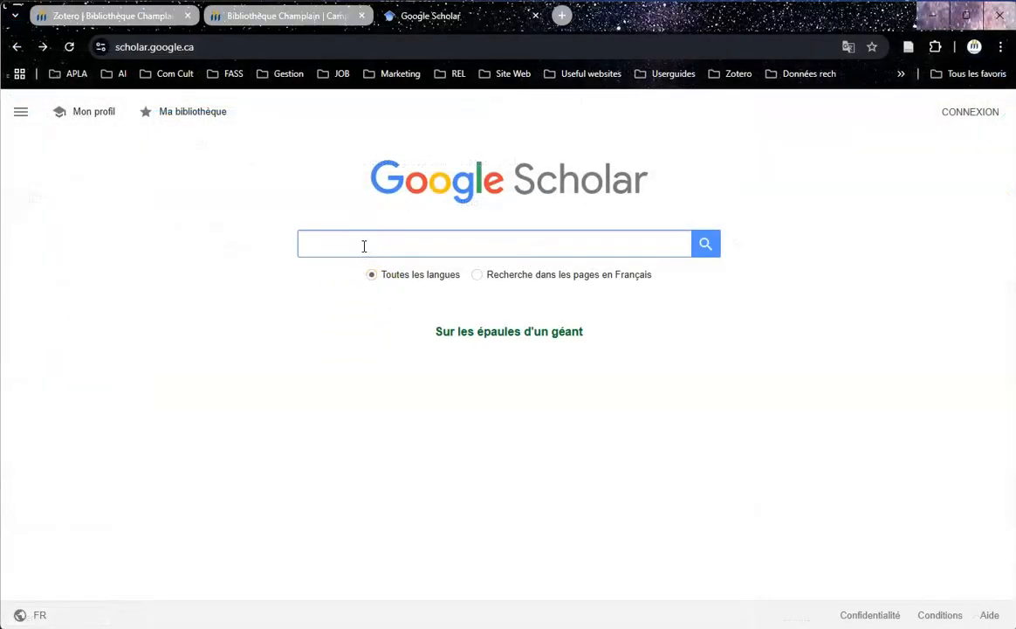
text(coaching<)
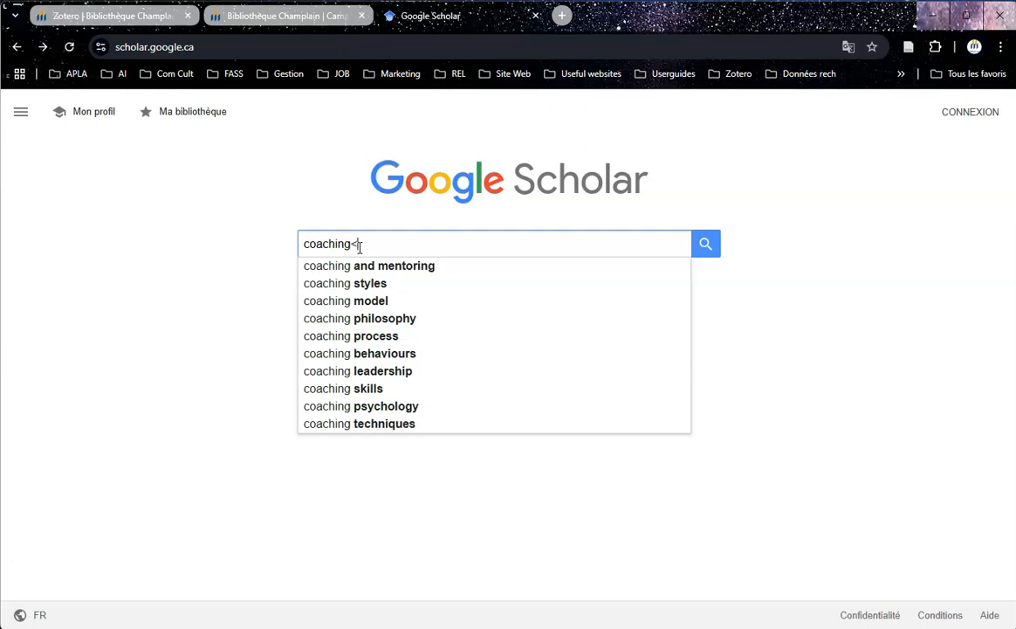
key(Return)
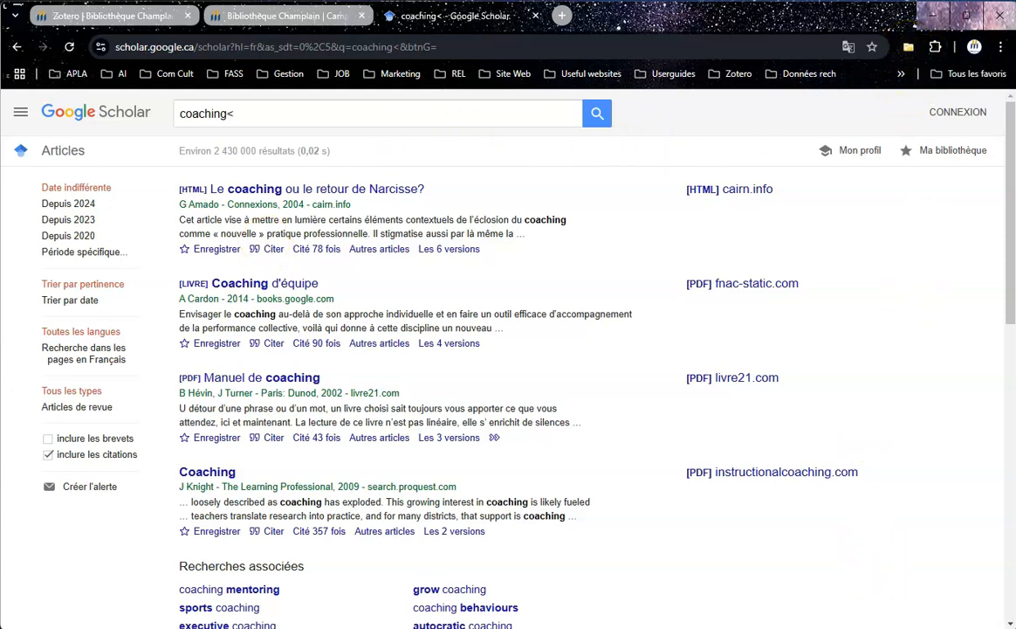
click(803, 550)
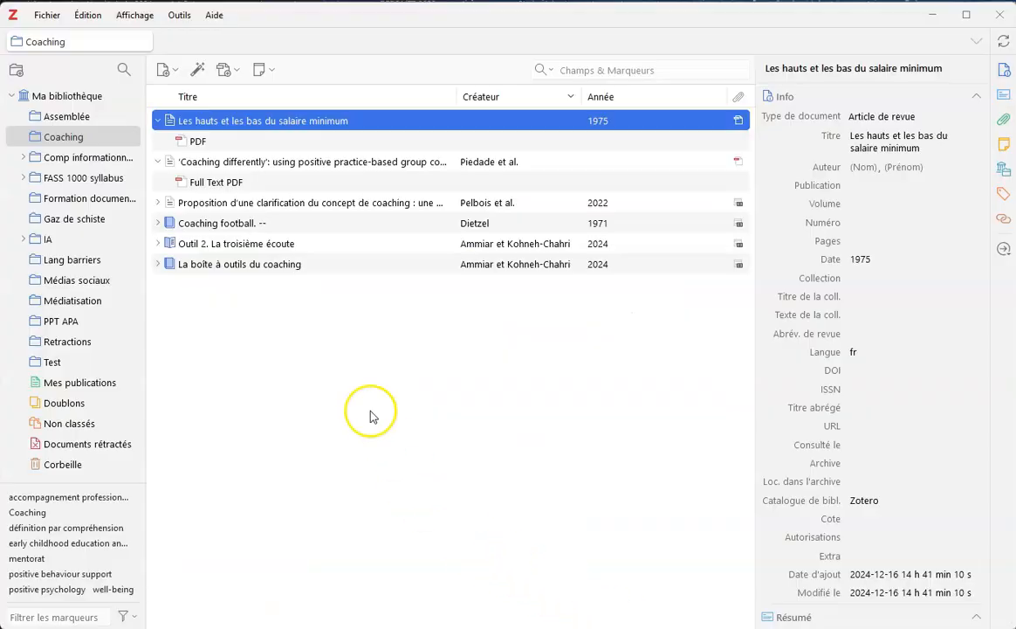